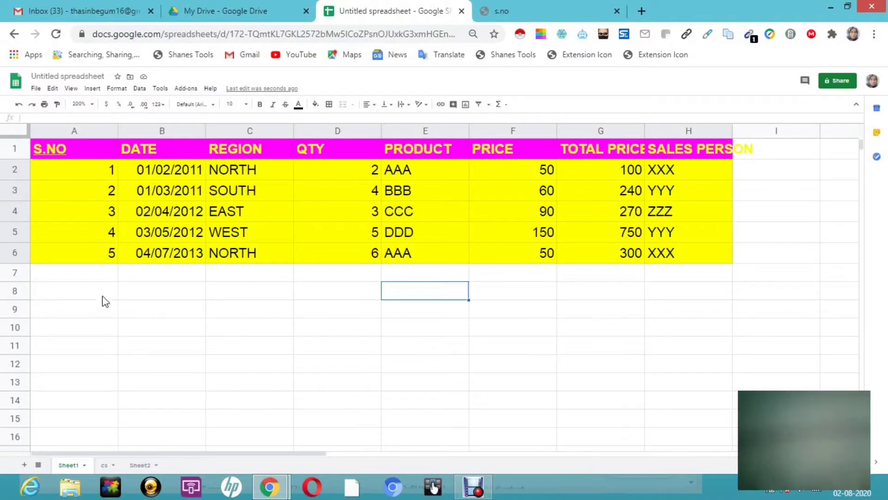
Step: In cell A2 of the cs sheet, begin an array formula with the range Sheet1!A2:H6
click(152, 466)
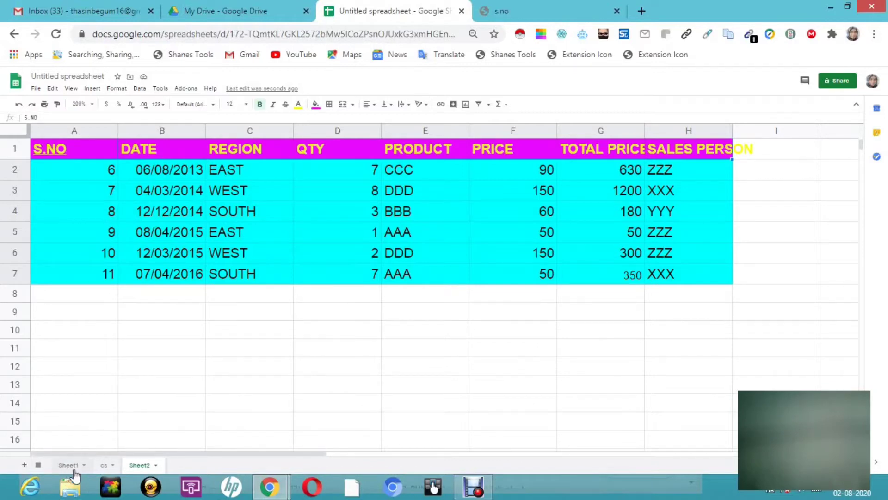
click(105, 464)
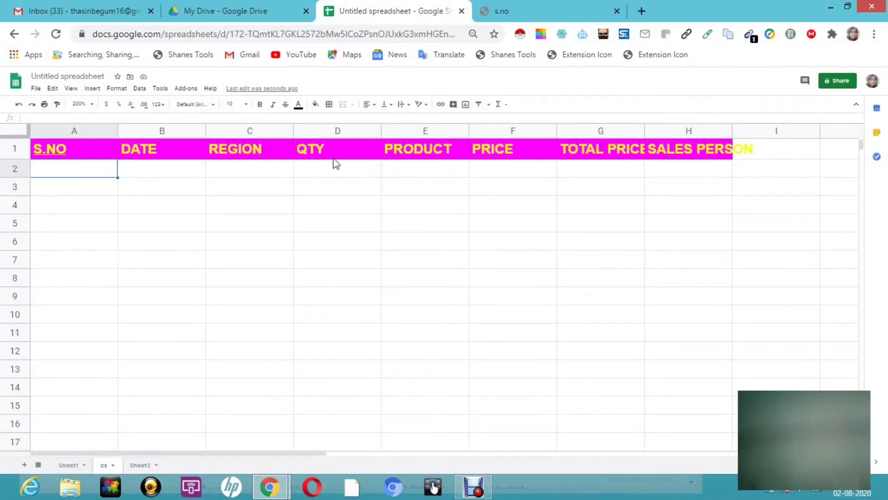
click(69, 466)
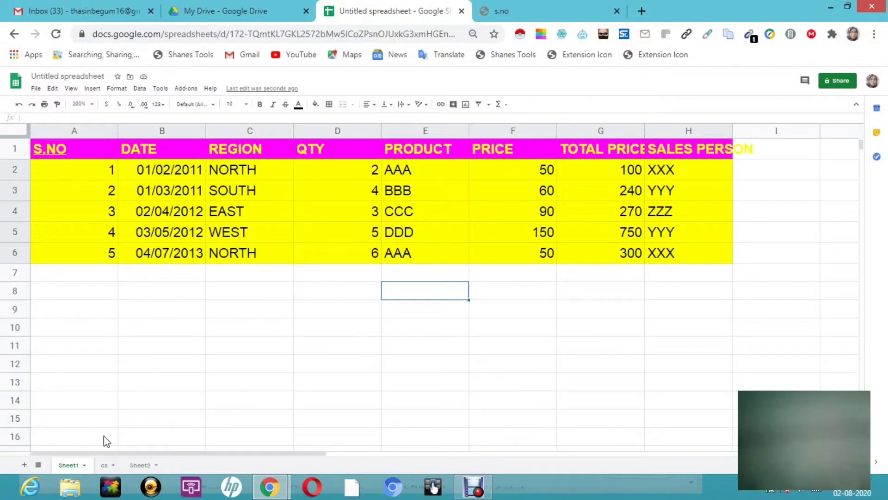
click(104, 465)
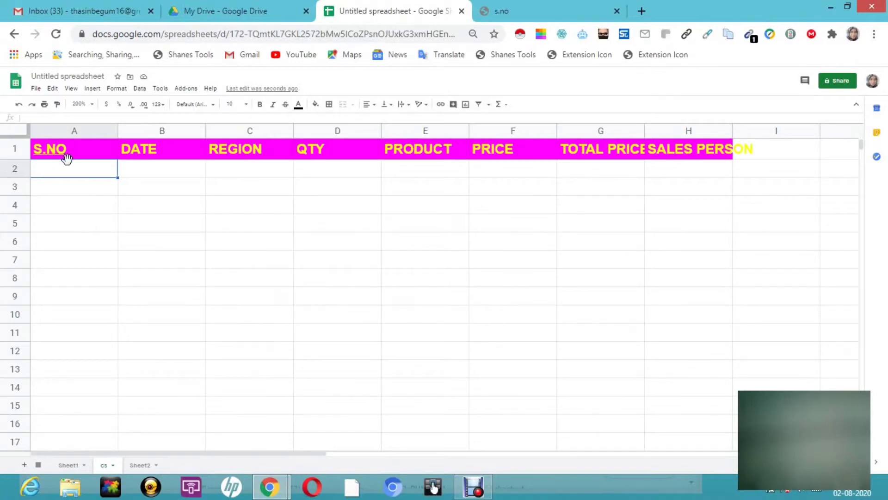
mouse_move(64, 152)
click(62, 209)
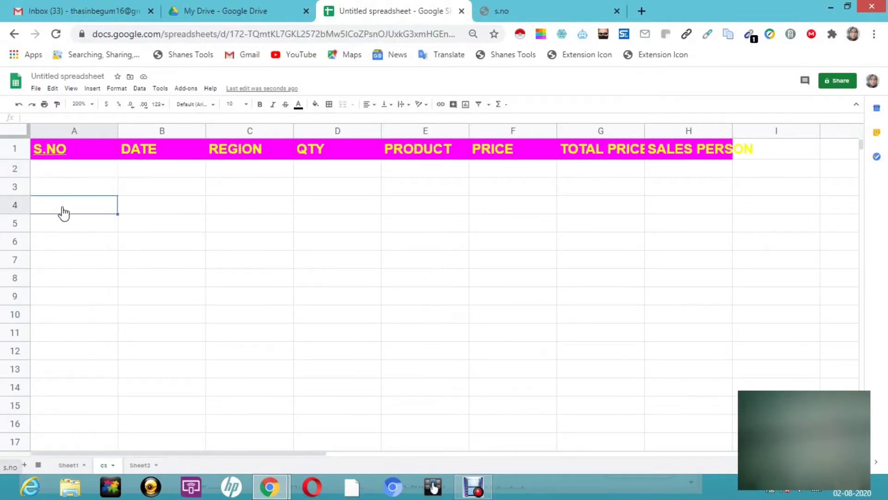
double_click(48, 172)
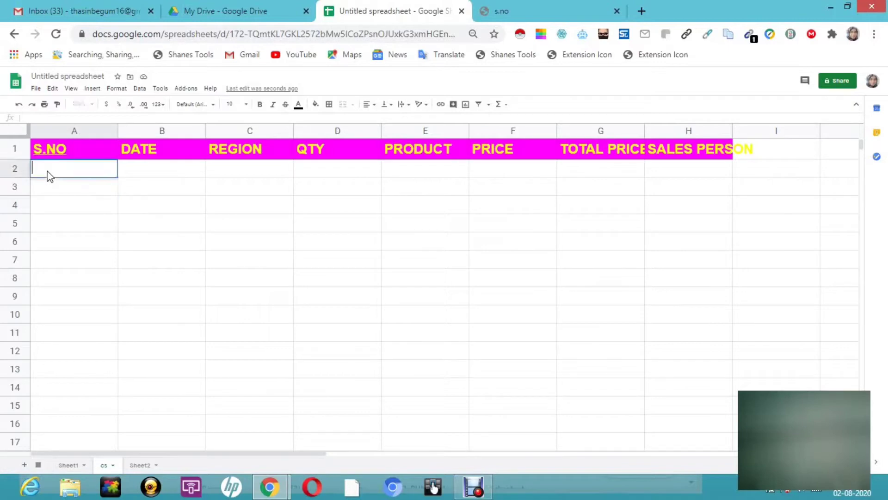
text(=)
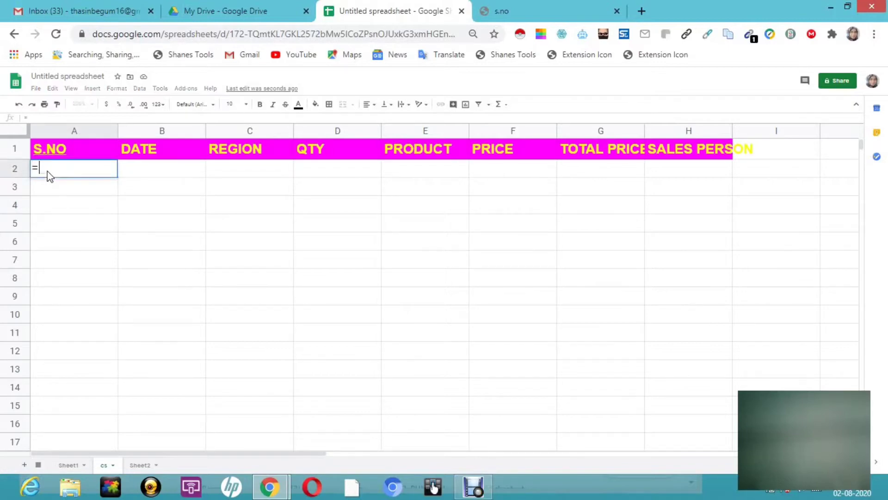
text({)
click(69, 464)
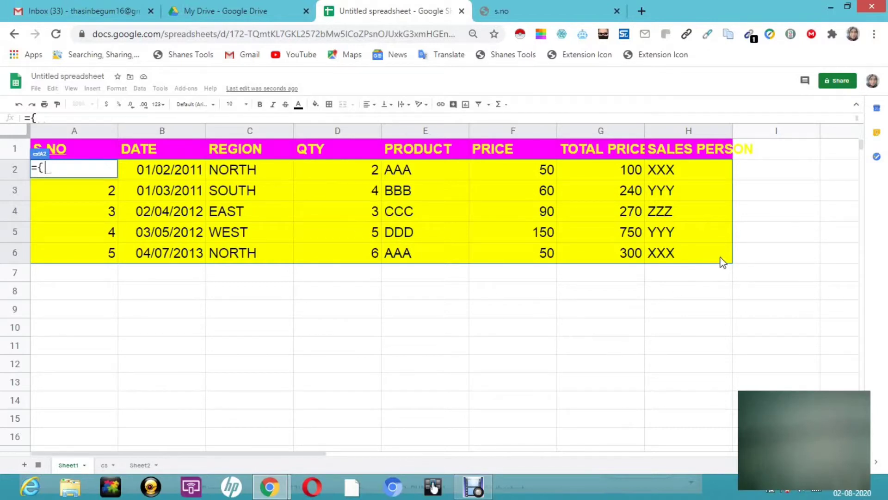
drag(722, 257, 62, 176)
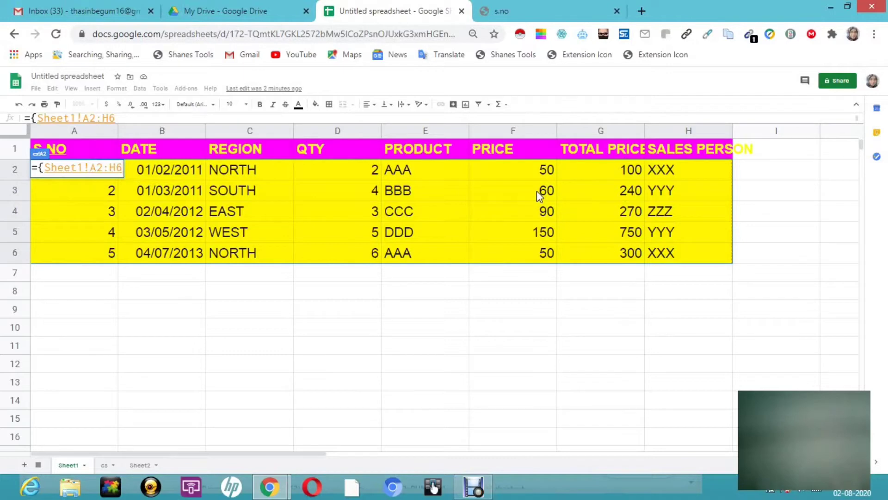
Step: Append the range Sheet2!A2:H7 after a semicolon and complete the formula as ={Sheet1!A2:H6;Sheet2!A2:H7}
click(125, 118)
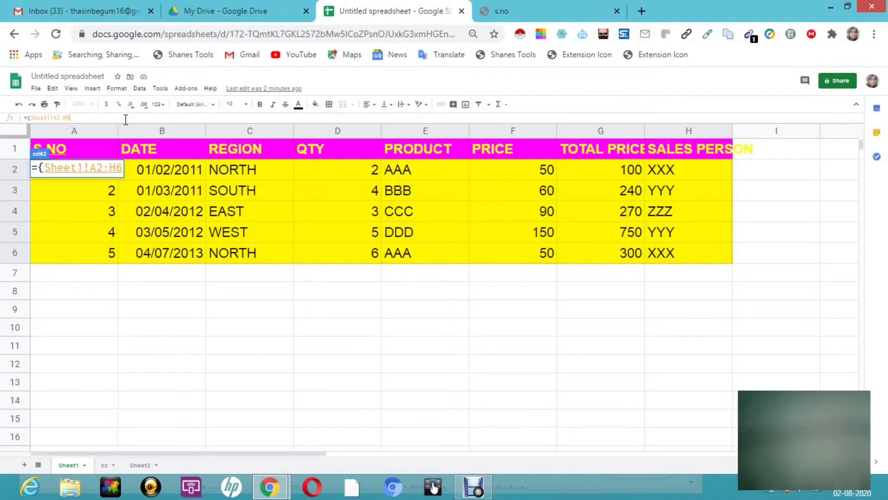
text(;)
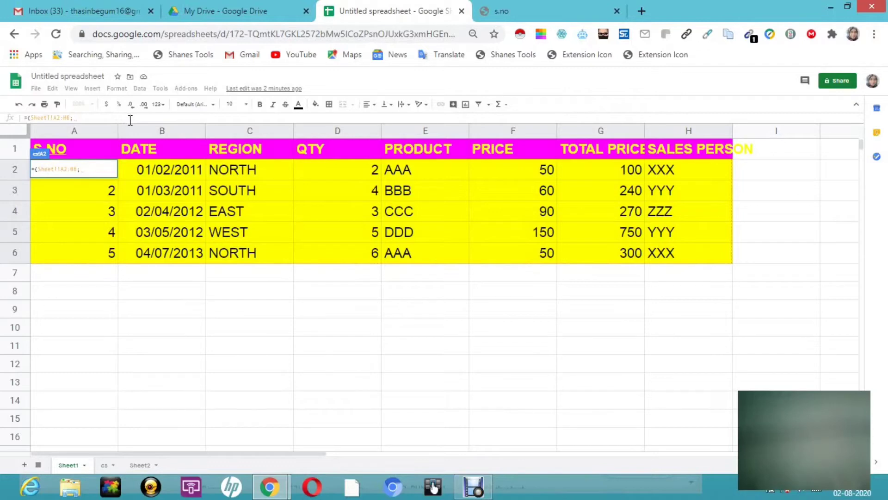
click(140, 464)
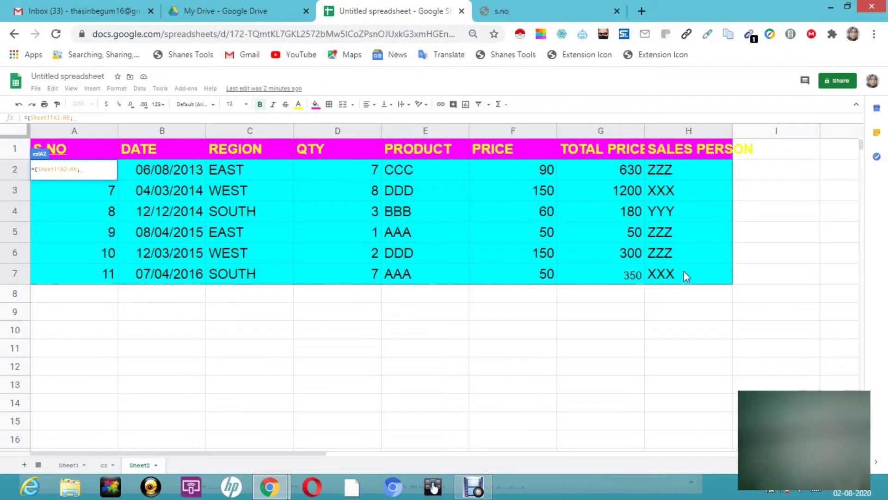
drag(683, 270, 96, 169)
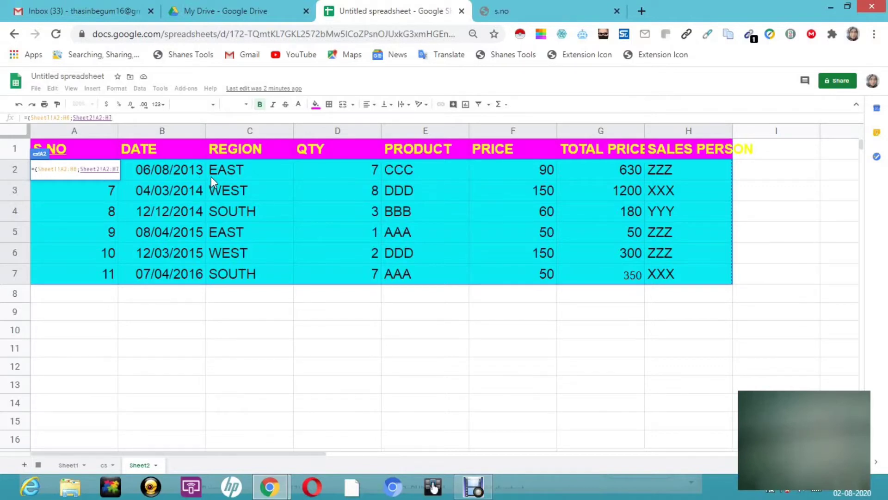
text(})
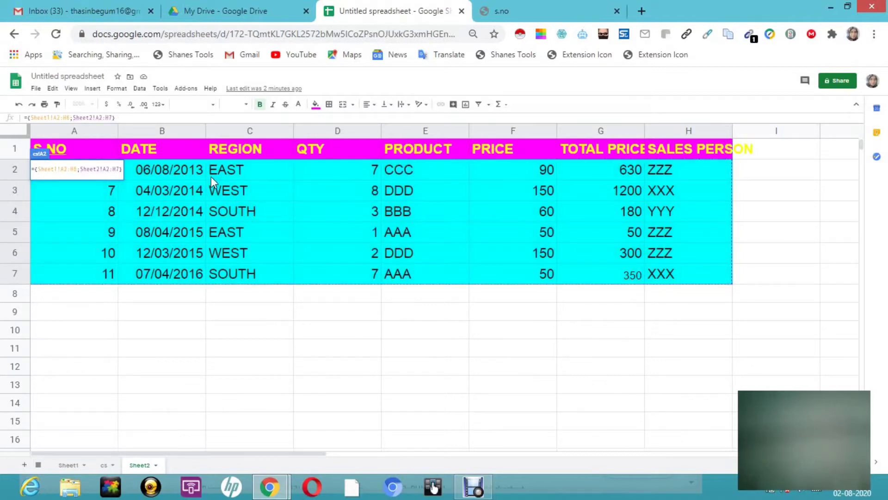
key(Return)
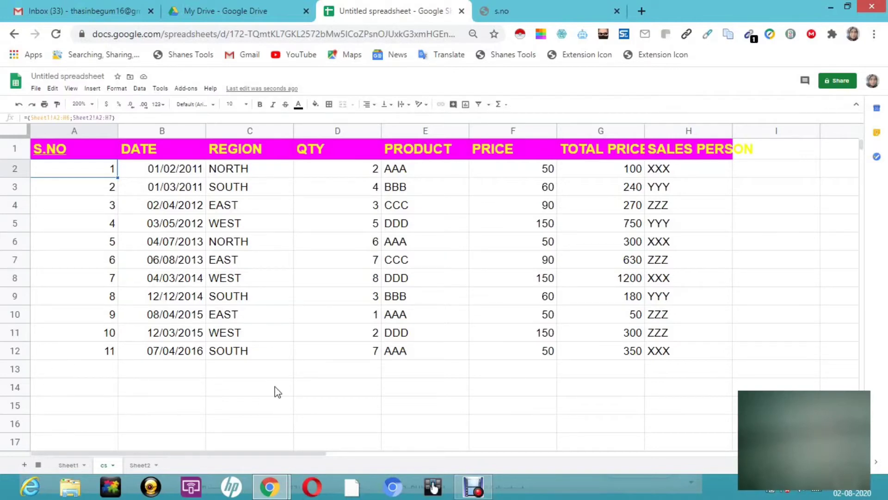
Step: Start a new record in row 7 of Sheet1 with 20 as the S.NO and we as the DATE
click(69, 465)
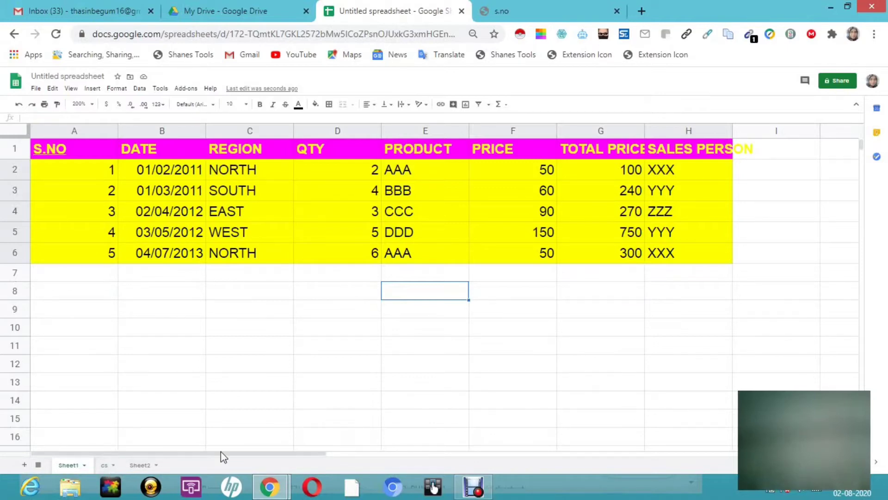
mouse_move(474, 485)
click(105, 466)
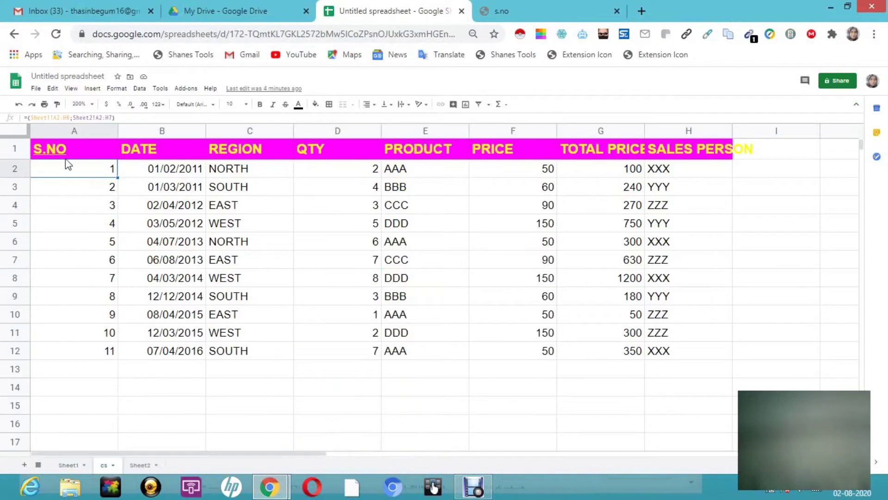
click(28, 118)
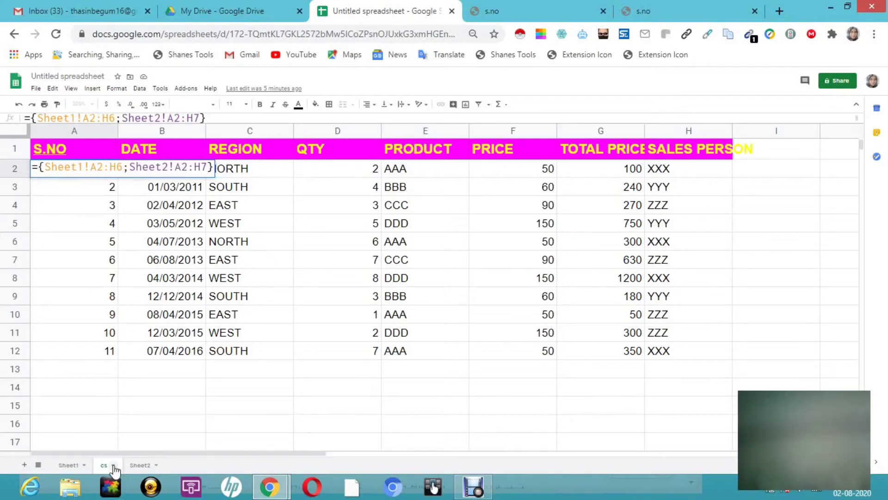
click(70, 465)
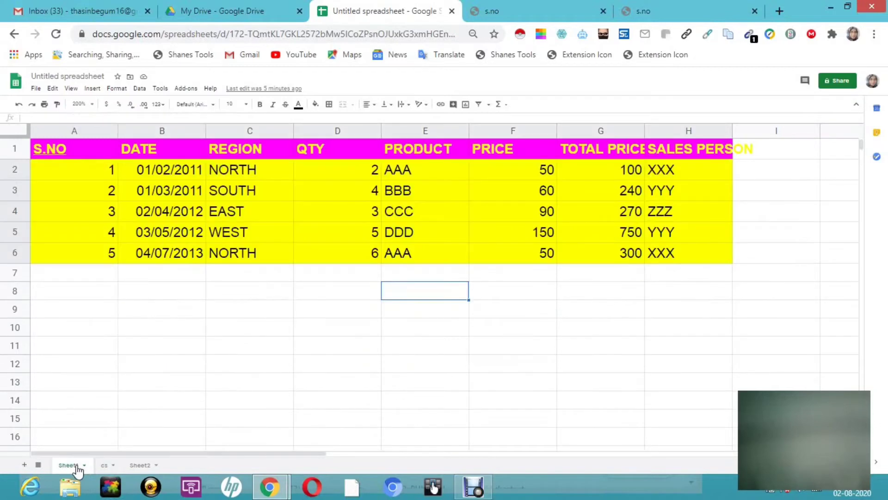
click(109, 272)
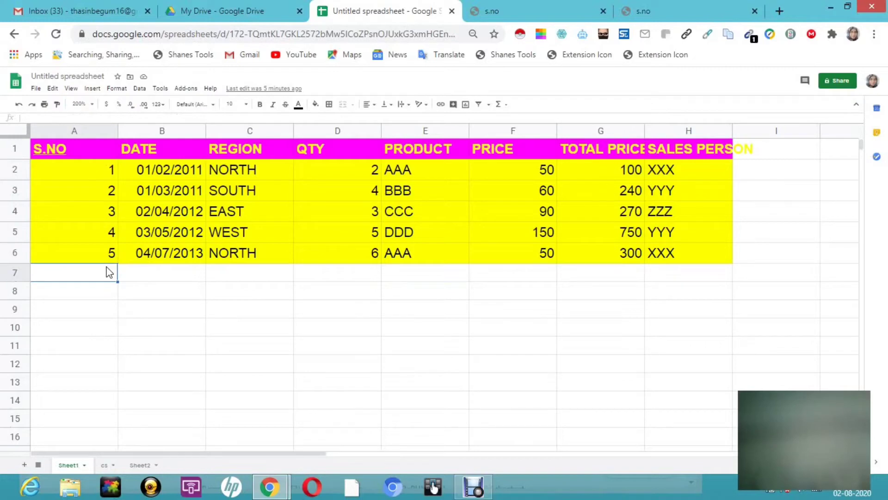
text(1)
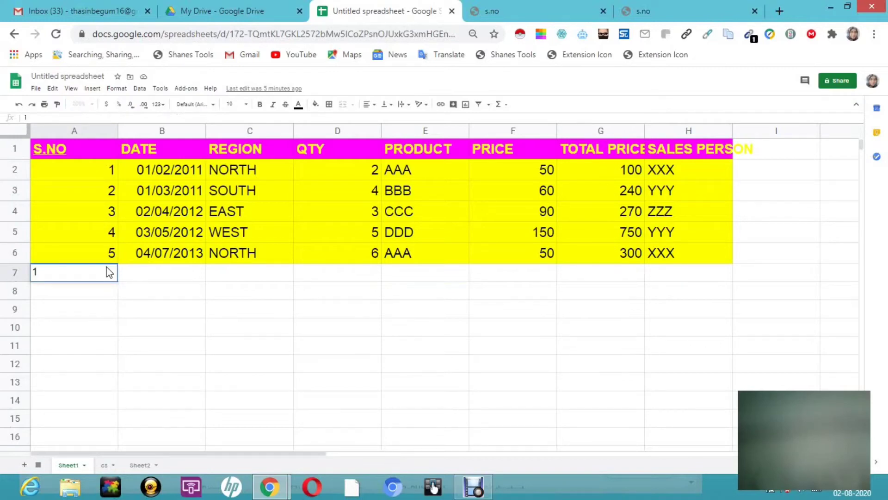
key(BackSpace)
text(20)
click(150, 274)
text(we)
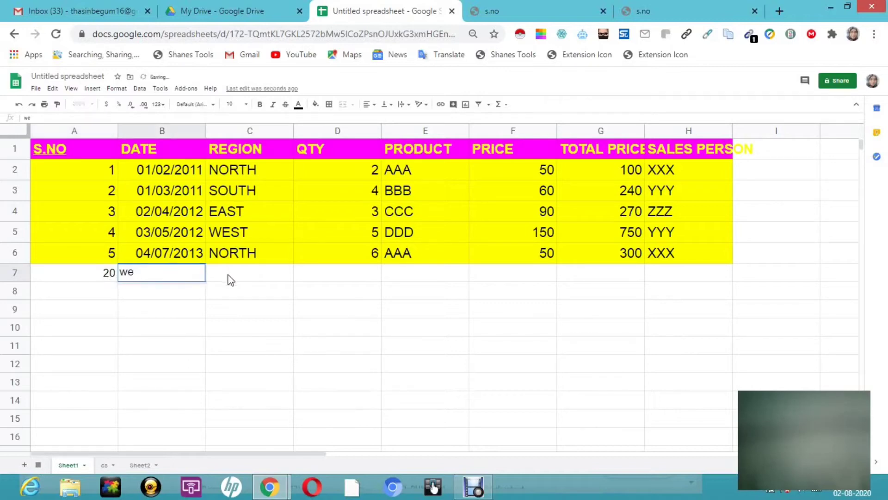
Step: Fill the rest of Sheet1's row 7, from REGION to SALES PERSON, with dfd, fg, fg, gdf, fgh and gdfg
click(230, 278)
text(dfd)
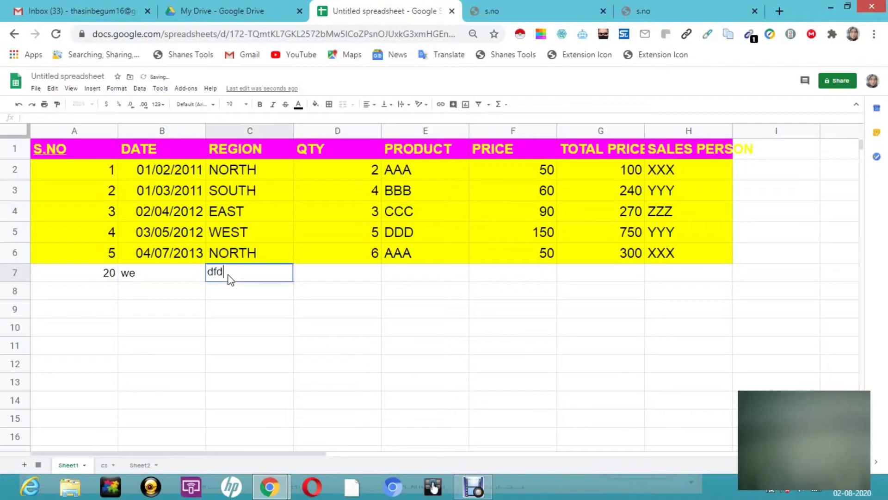
click(357, 274)
text(fg)
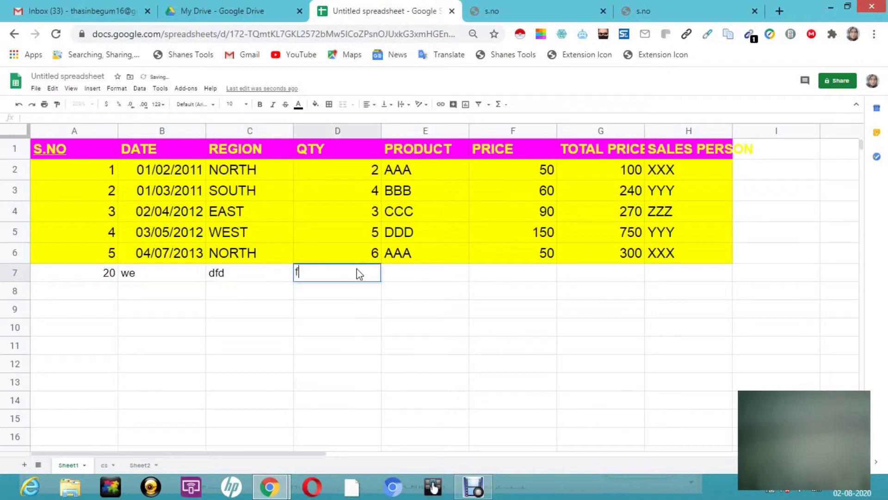
click(412, 278)
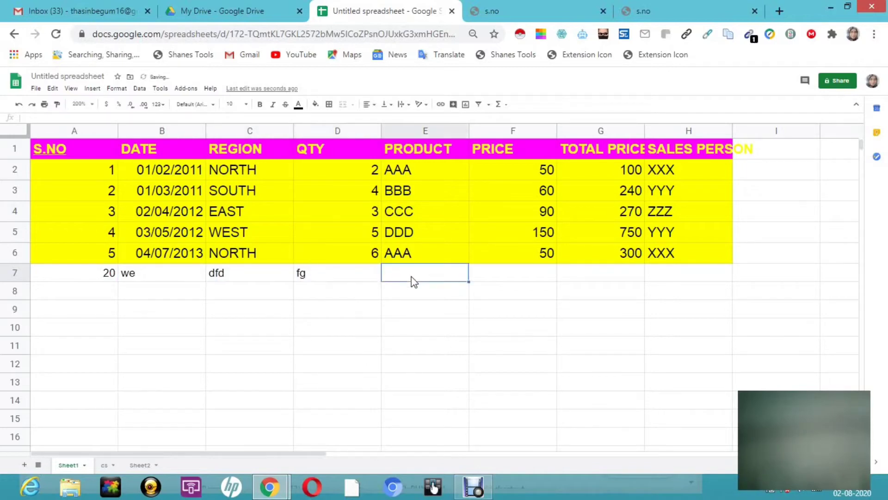
text(fg)
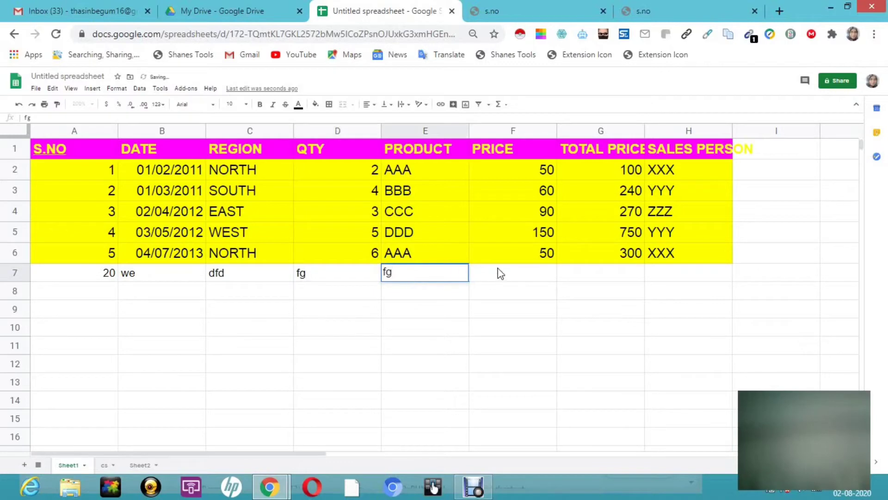
click(500, 274)
text(gdf)
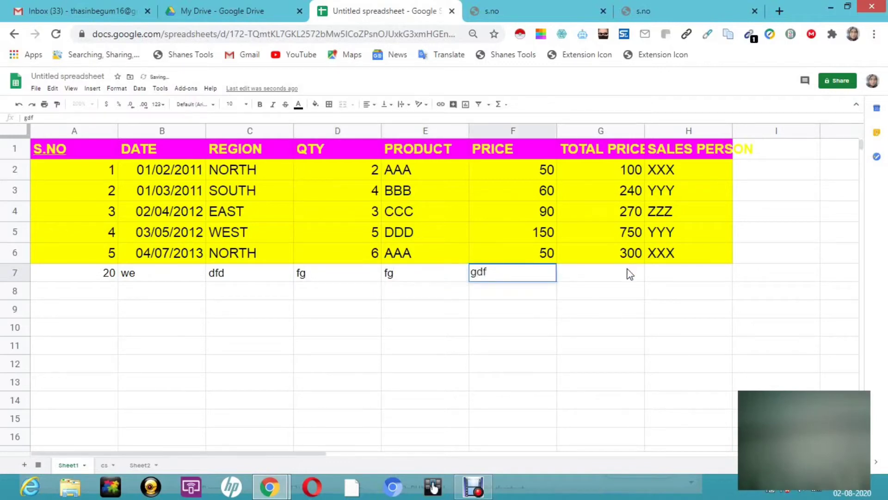
click(626, 270)
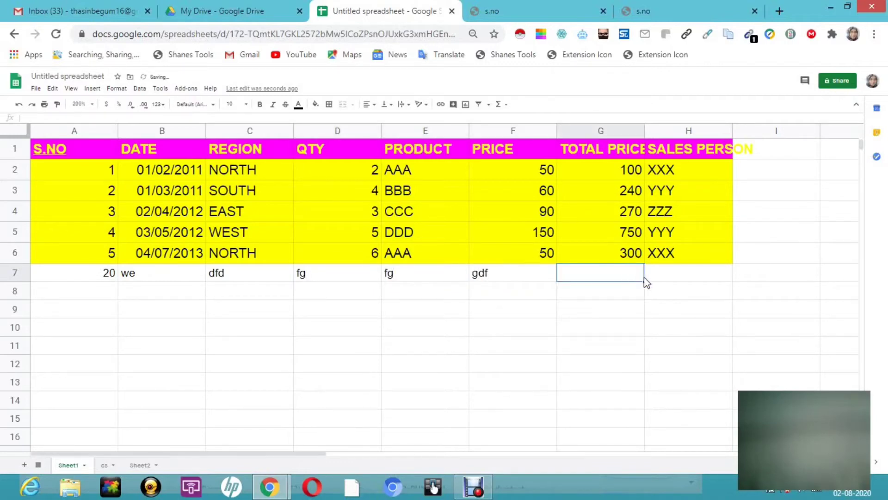
text(fgh)
click(674, 276)
text(gdfg)
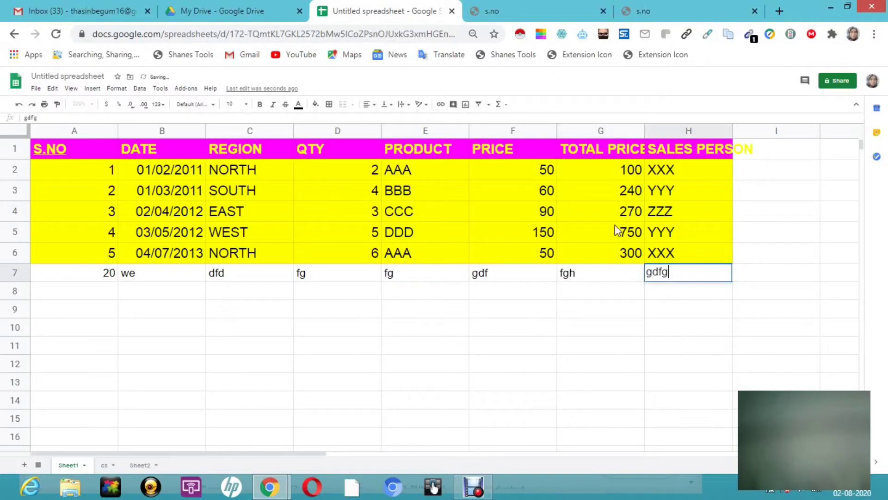
Step: Change the array formula in cell A2 of the cs sheet to the open-ended ranges ={Sheet1!A2:H;Sheet2!A2:H}
click(111, 466)
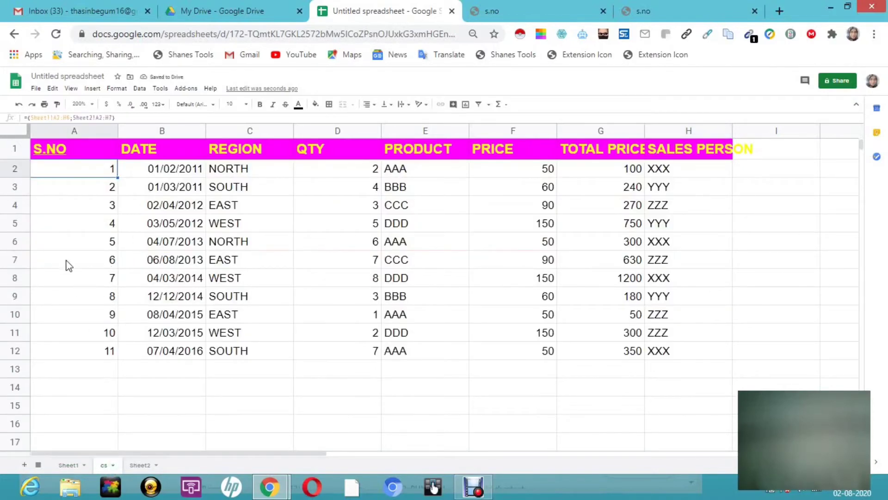
double_click(70, 174)
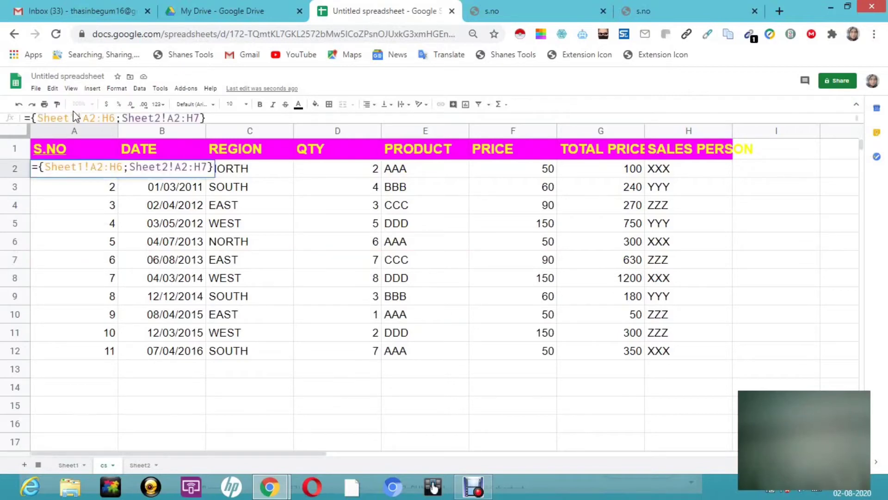
click(208, 167)
key(BackSpace)
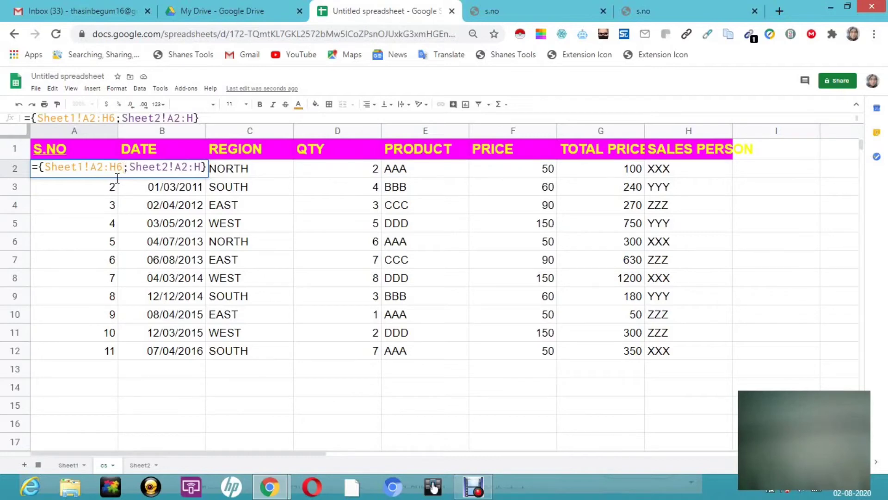
key(BackSpace)
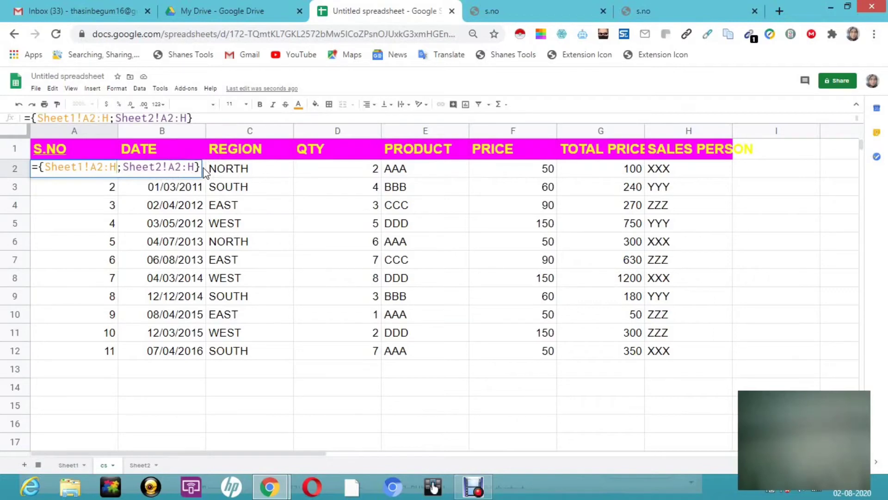
key(Return)
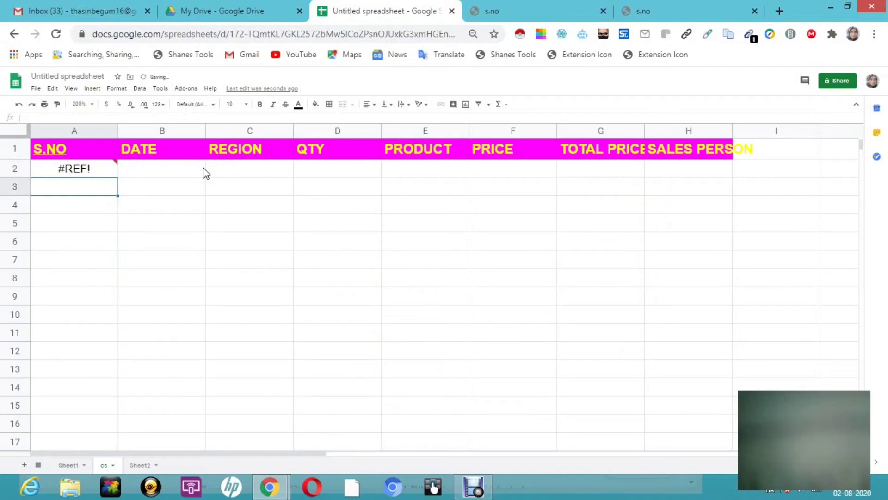
key(ctrl+z)
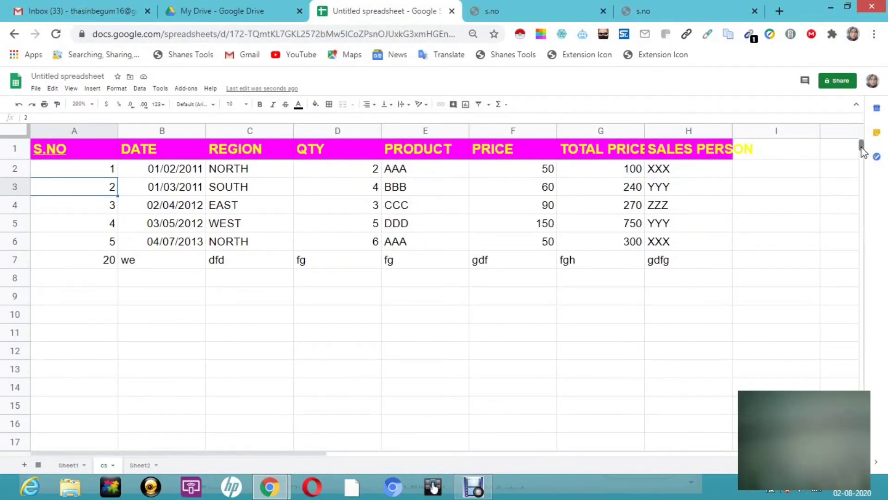
Step: Examine the combined rows on the cs sheet down to where Sheet2's records follow the blank rows
drag(861, 151, 876, 235)
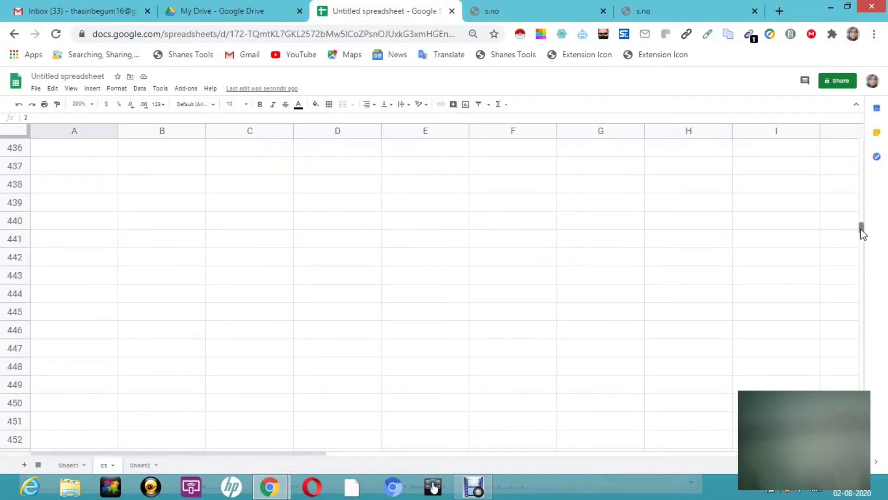
drag(861, 232, 862, 330)
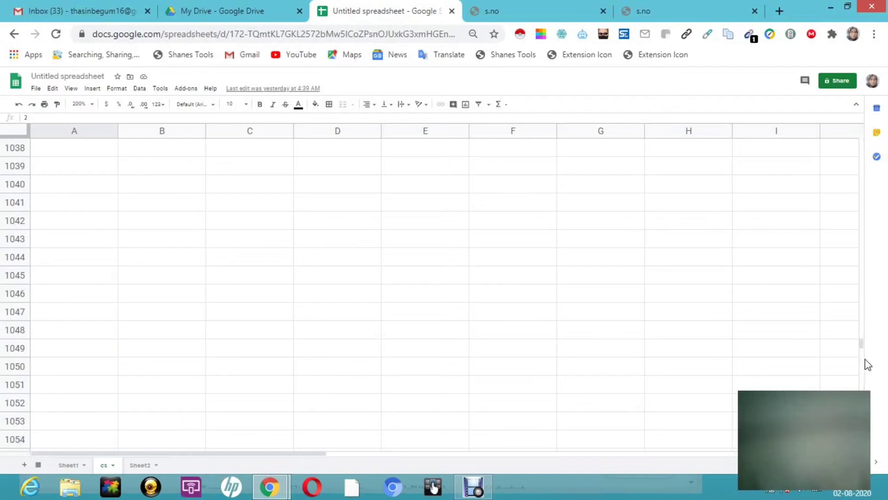
drag(861, 344, 862, 336)
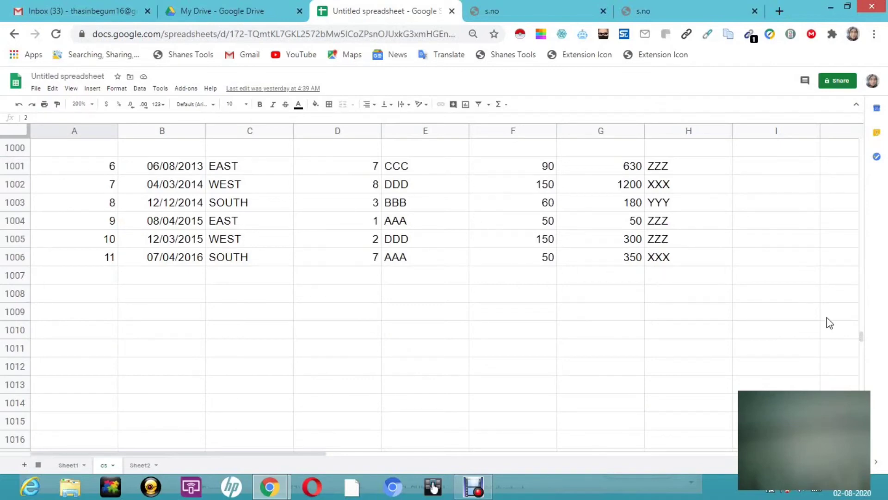
drag(861, 336, 864, 134)
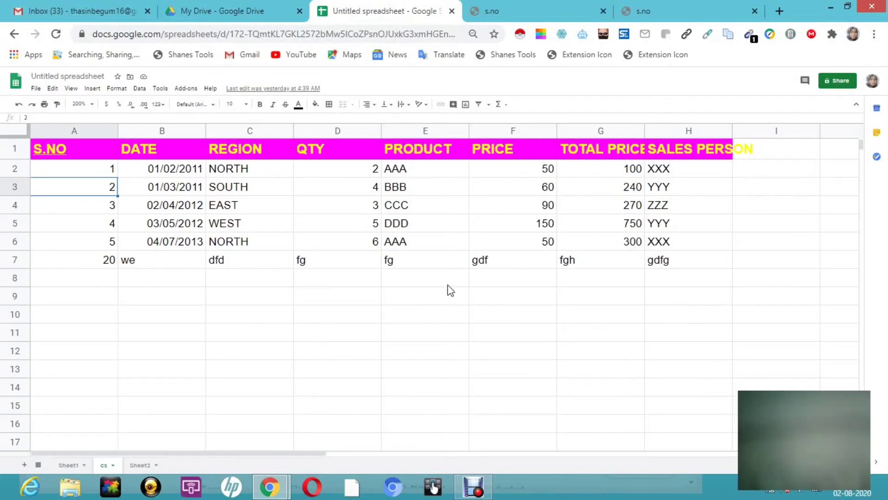
click(92, 174)
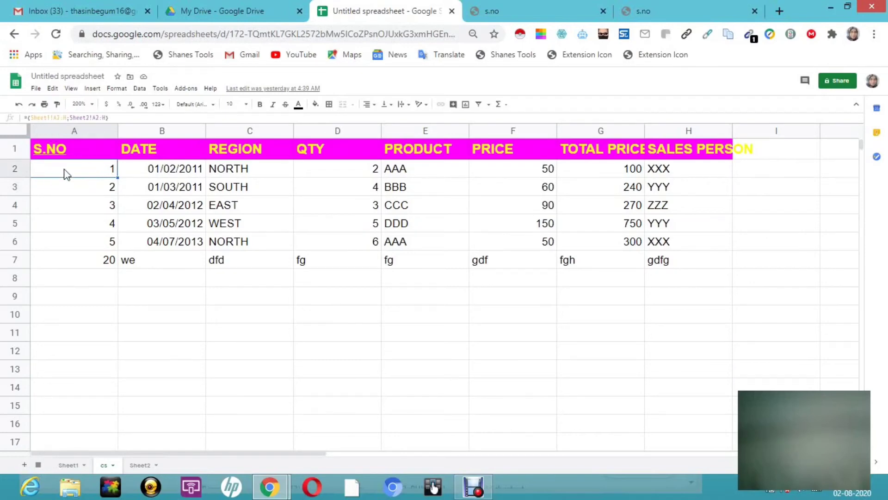
click(93, 118)
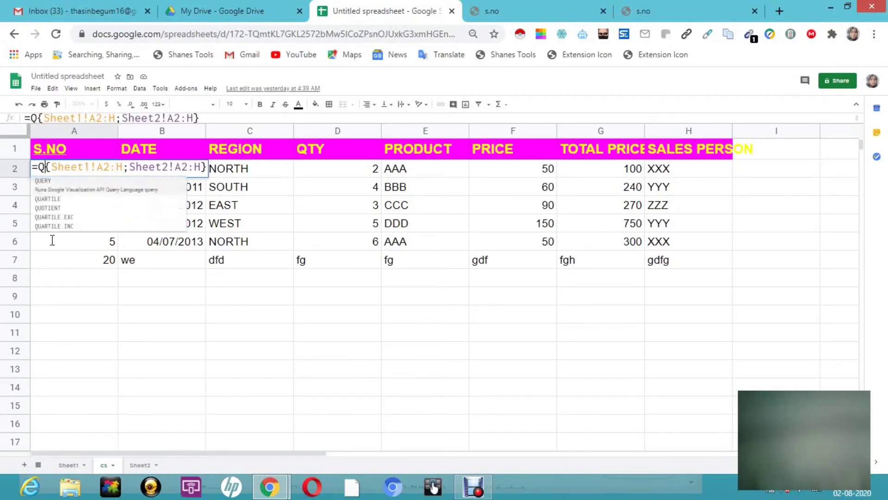
key(Return)
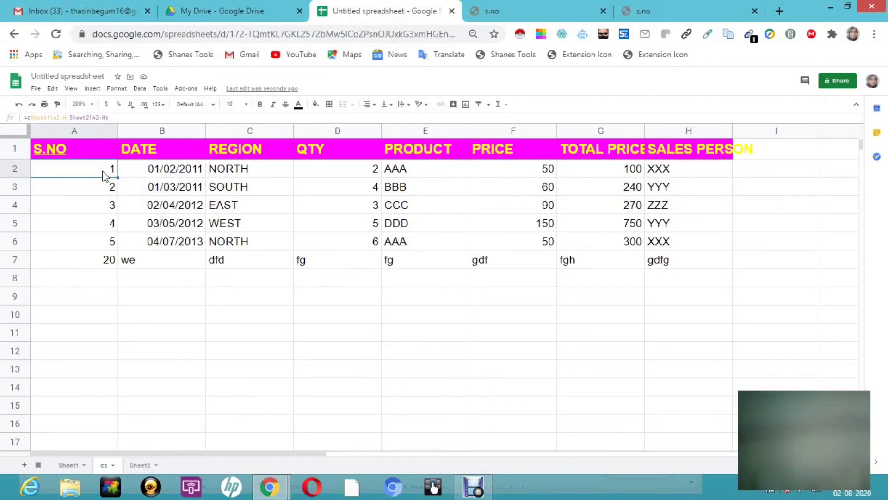
Step: Wrap the array {Sheet1!A2:H;Sheet2!A2:H} in cell A2 of the cs sheet in a QUERY function as its data argument
click(34, 118)
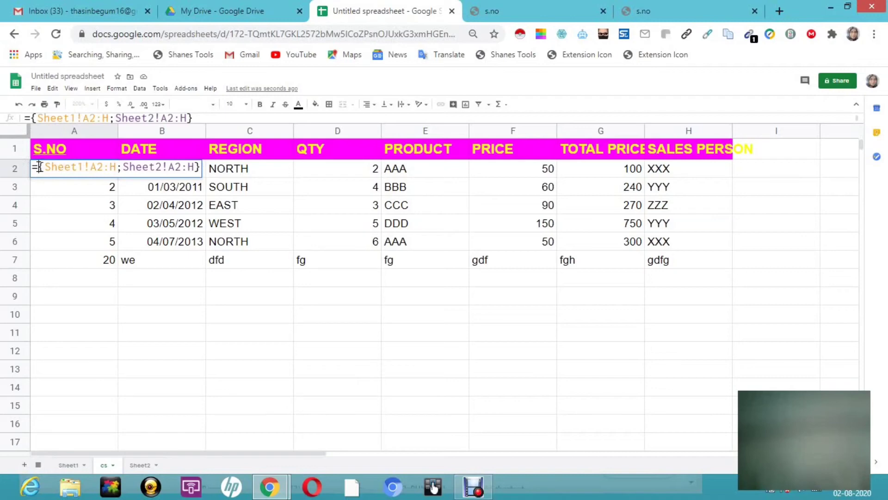
text(q)
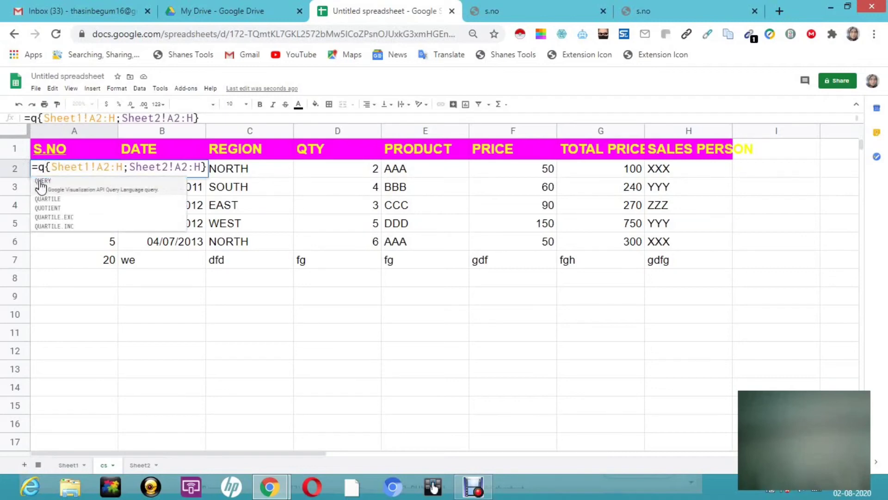
click(47, 185)
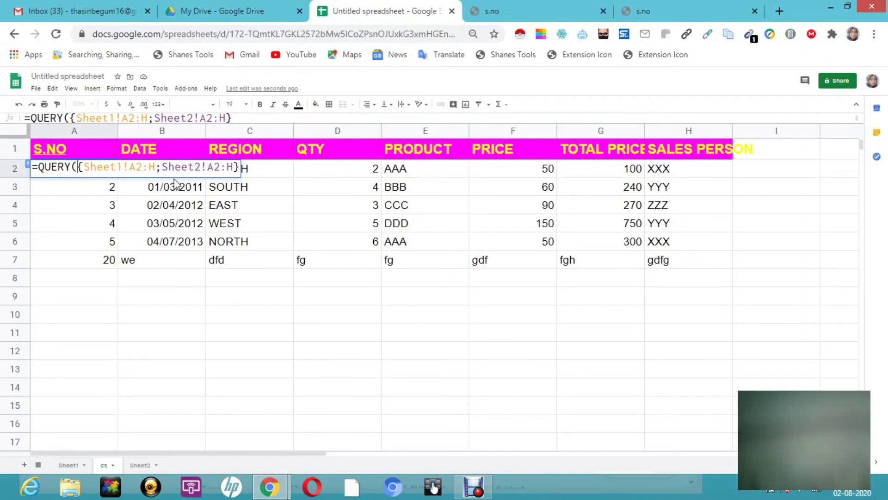
click(238, 167)
text(,)
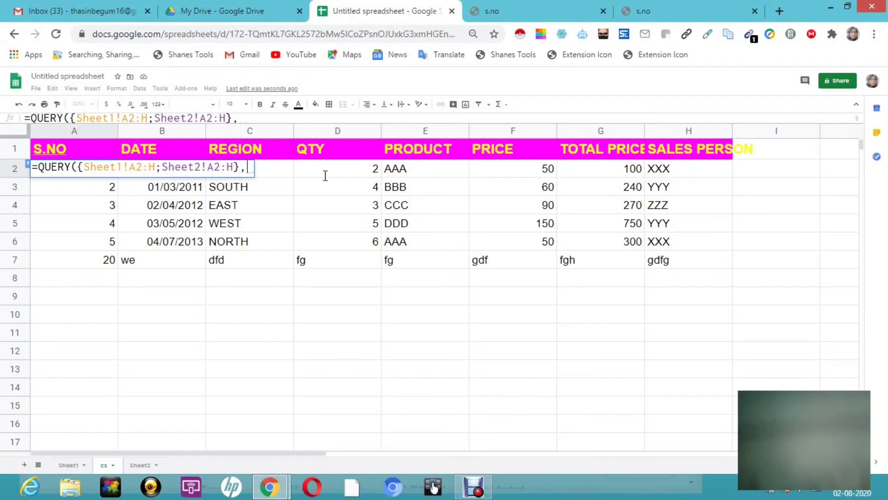
Step: Add the query text "select * where Col1 is not null" as the second argument of the QUERY formula
text(")
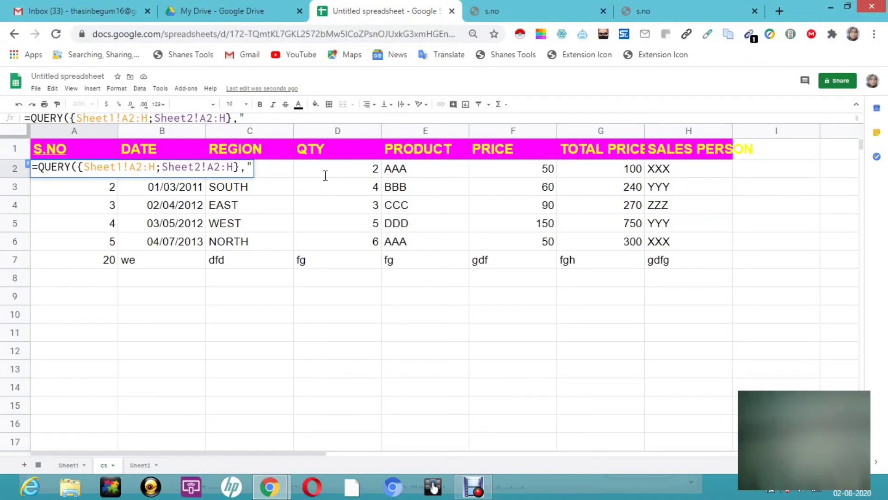
text(selec)
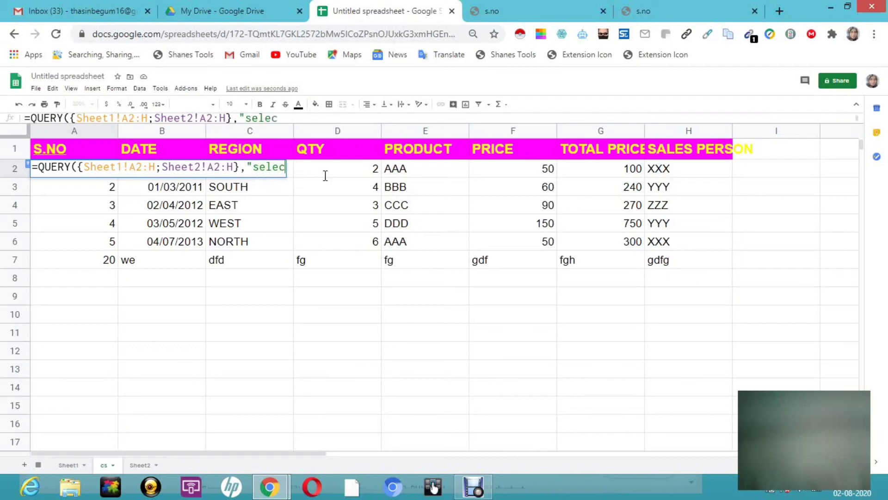
text(t * where)
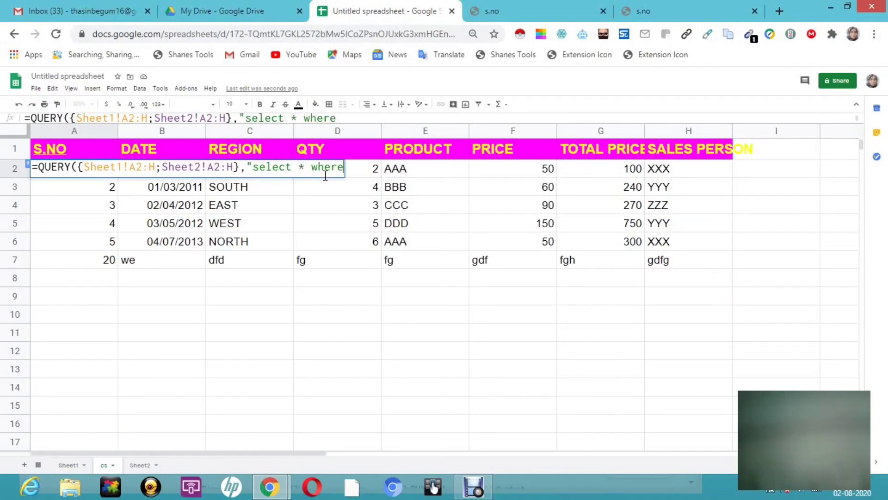
text( Col)
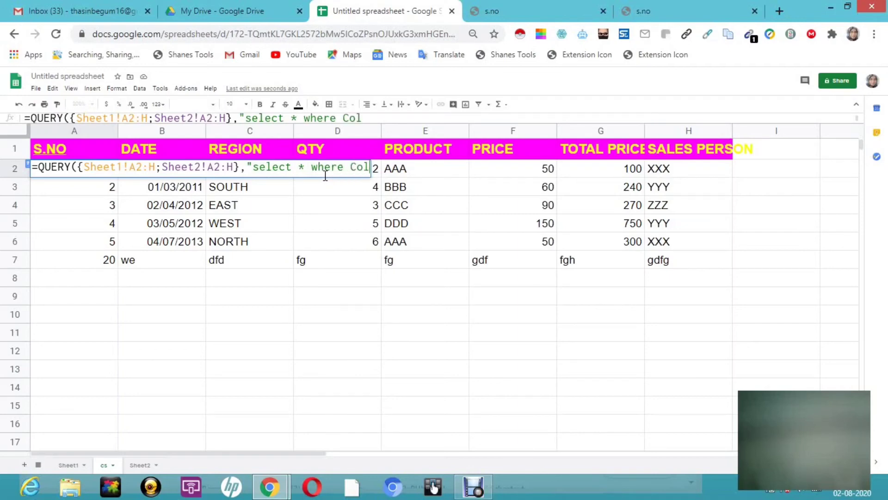
text(1 is )
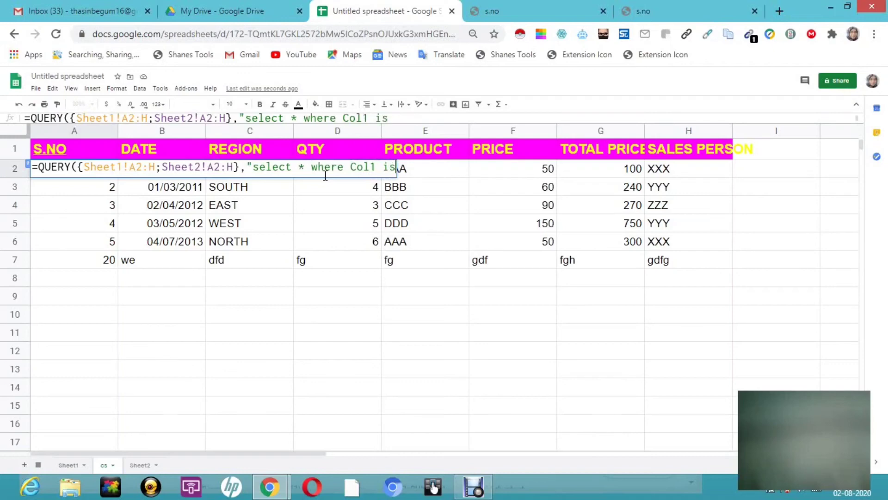
text(not nu)
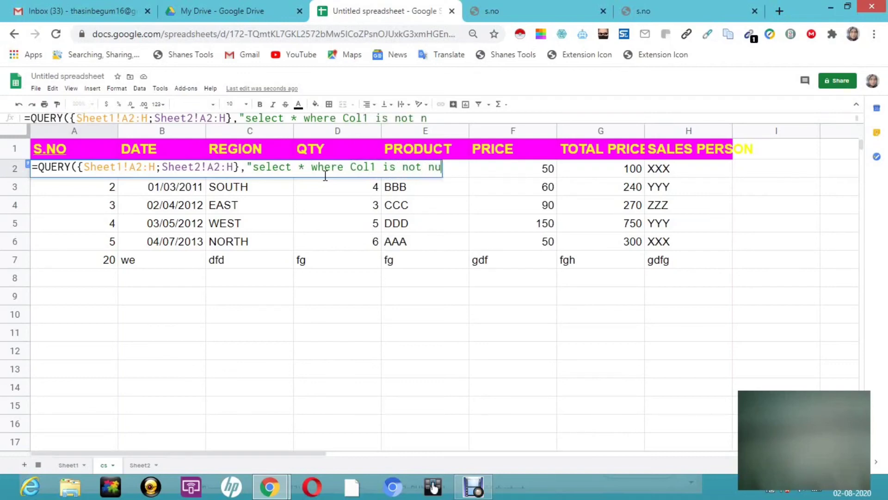
text(ll)
text(")
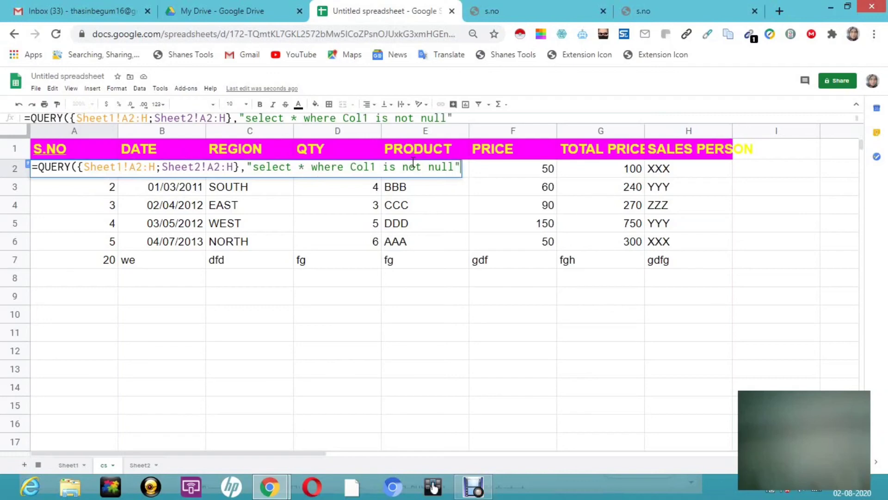
Step: Set the QUERY's headers argument to 0 and complete the formula in cell A2
text(,)
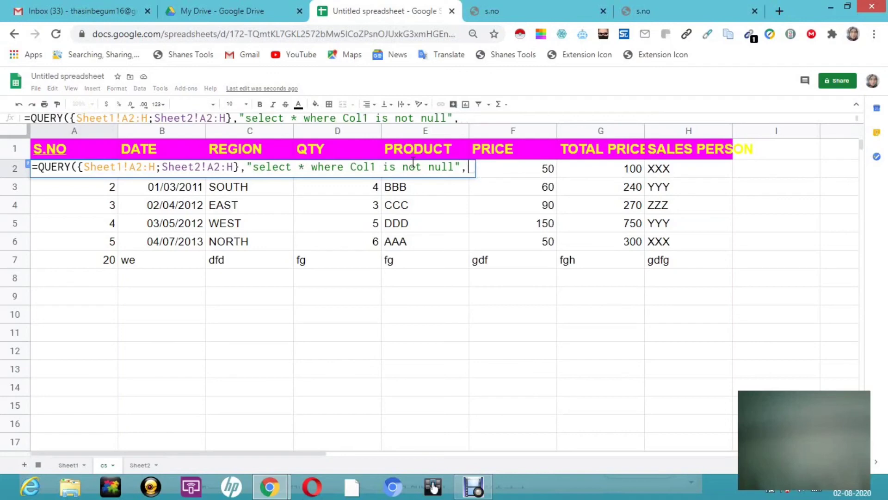
text(0)
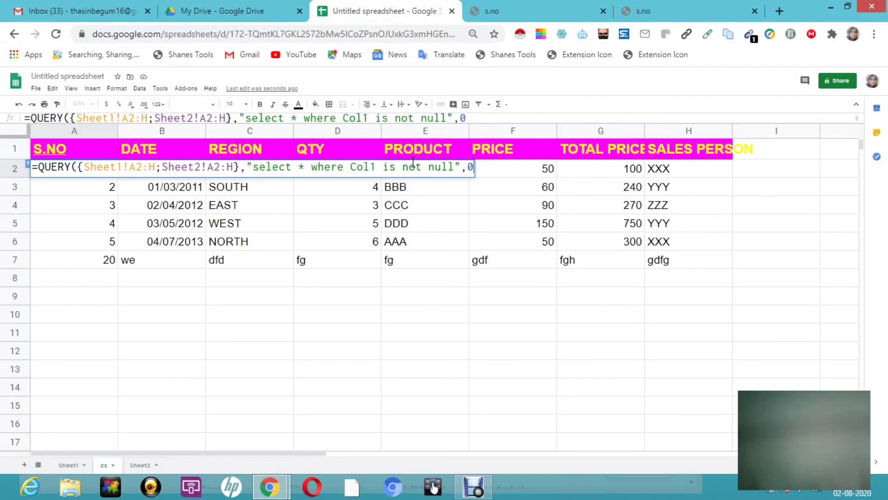
text())
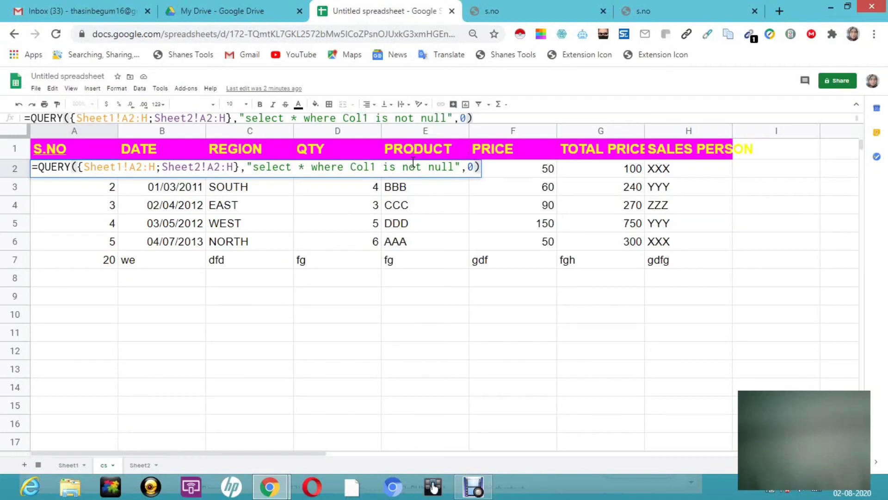
key(Return)
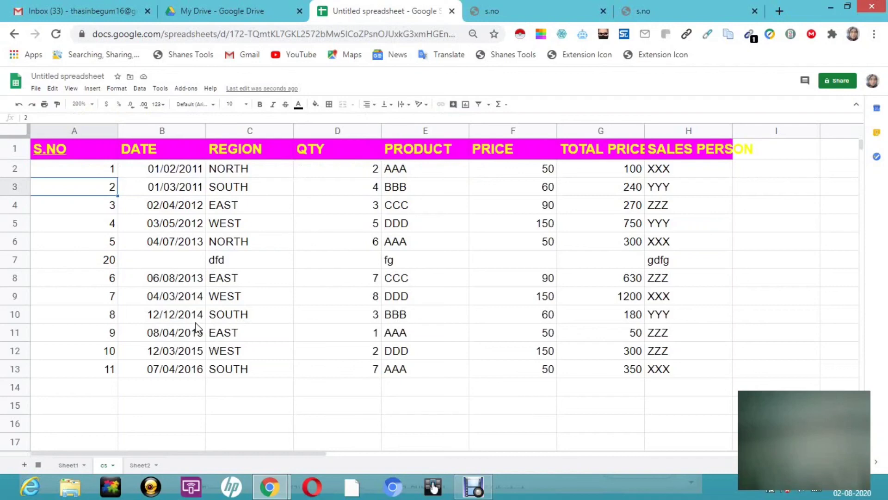
Step: Start a new record in row 8 of Sheet2 with S.NO 30, DATE dsf, REGION sfsd and QTY fsdf
click(143, 465)
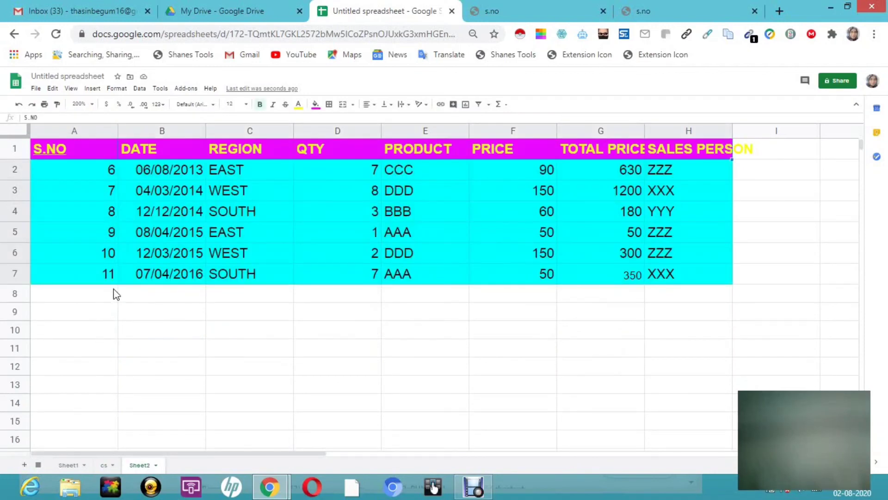
click(115, 295)
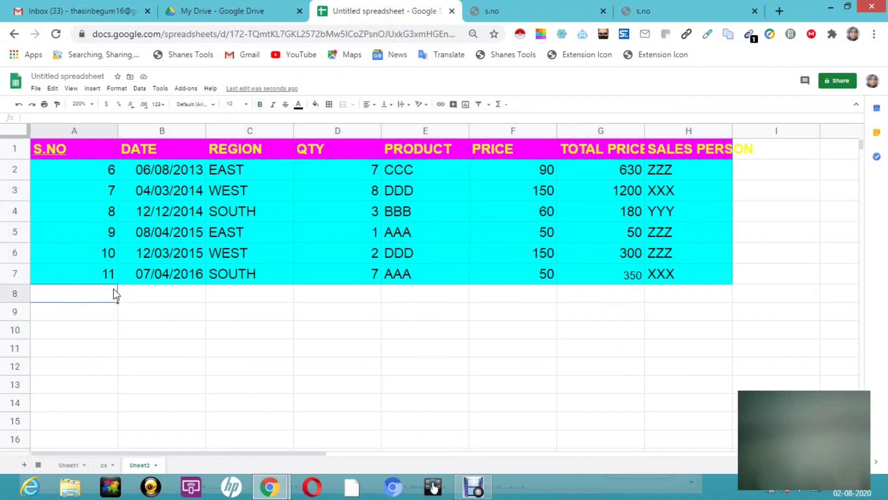
text(30)
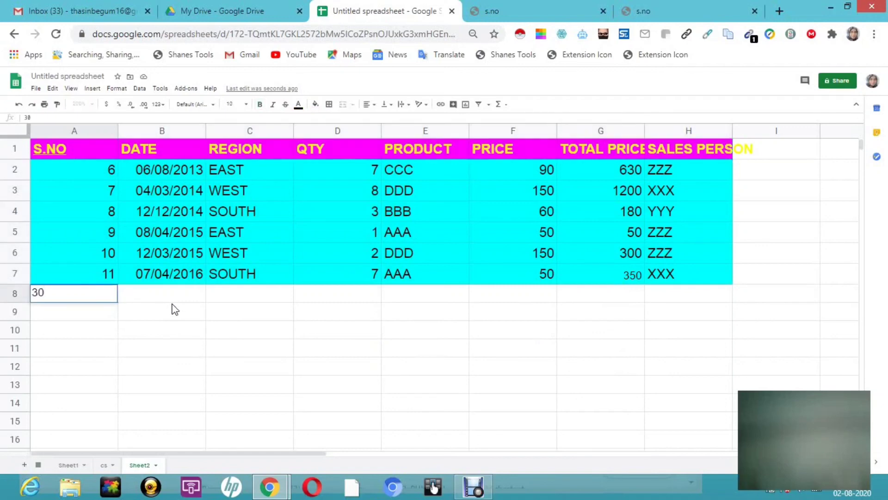
click(166, 295)
text(dsf)
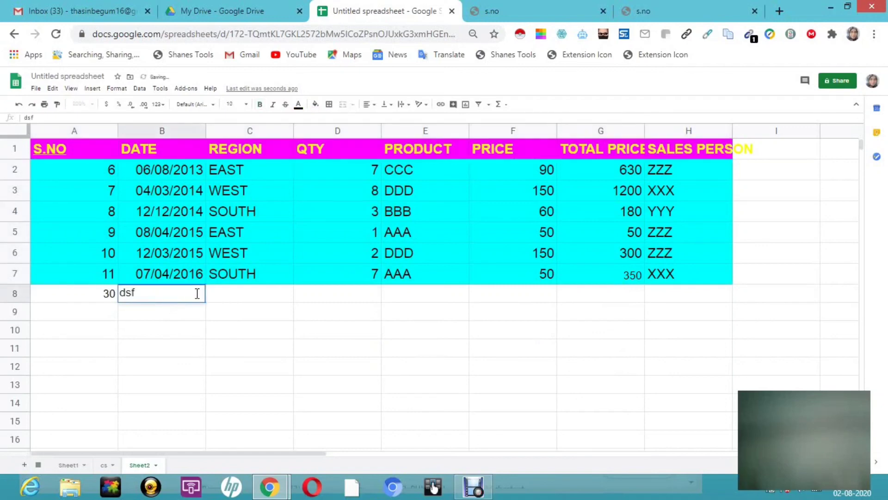
click(235, 289)
text(sfsd)
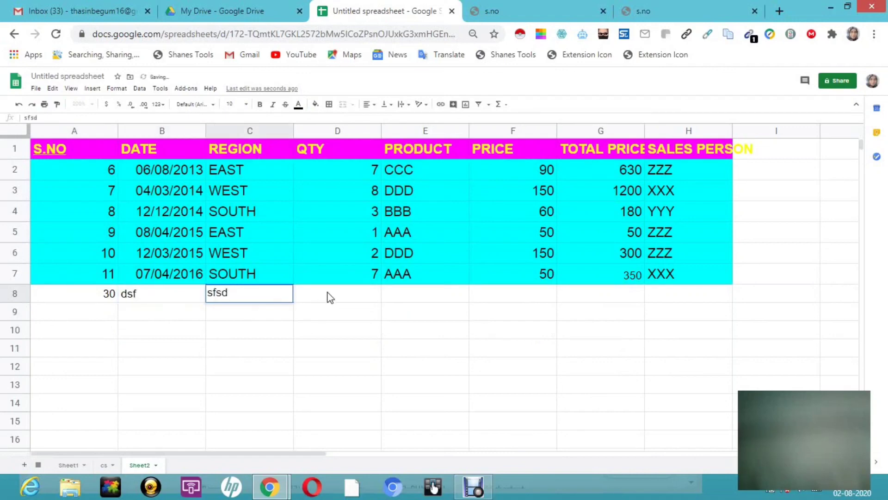
click(359, 295)
text(fsdf)
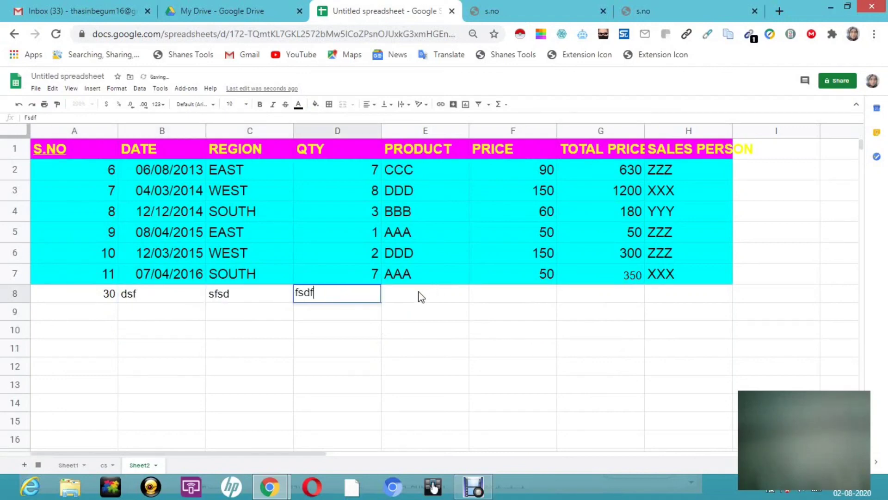
Step: Fill the rest of Sheet2's row 8, from PRODUCT to SALES PERSON, with dsfdsf, dsf, fdsf and sdfsdf, and return to the cs sheet
click(419, 296)
text(dsf)
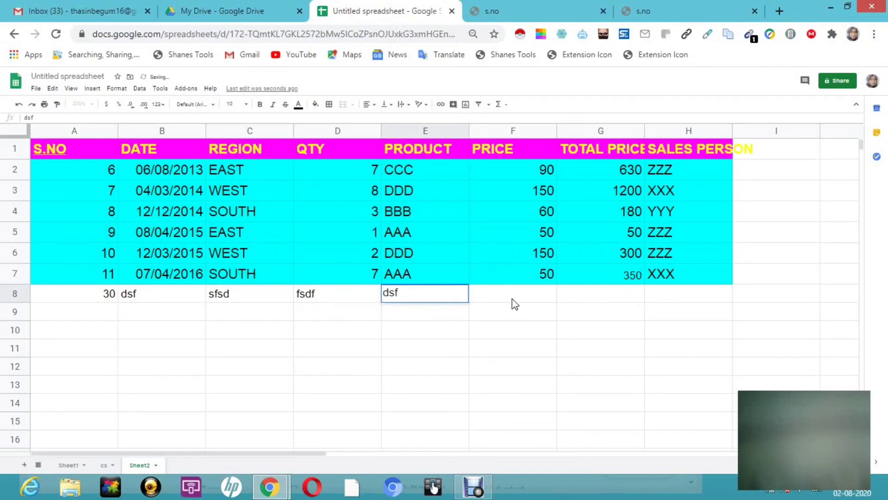
text(dsf)
click(521, 297)
text(dsf)
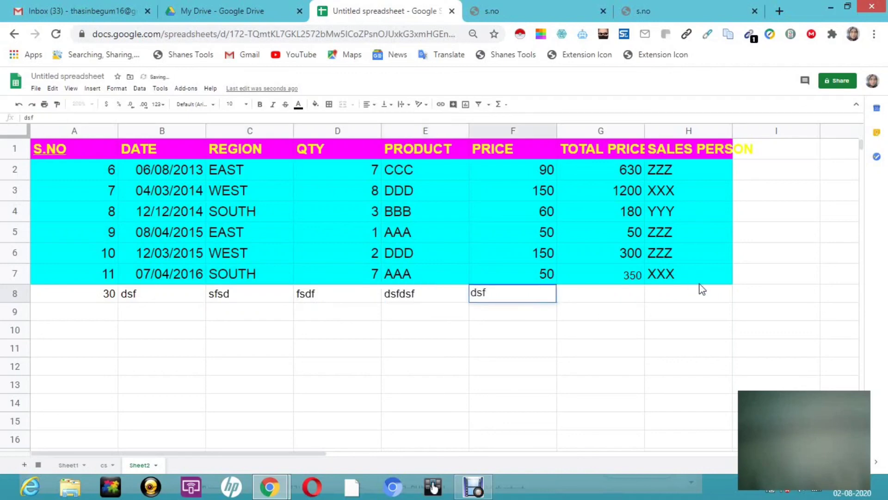
click(629, 296)
text(fdsf)
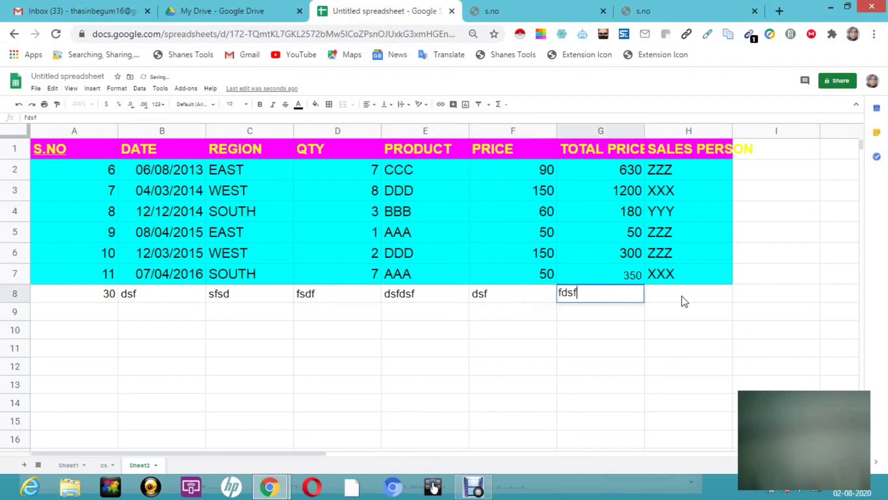
click(674, 294)
text(sdfsdf)
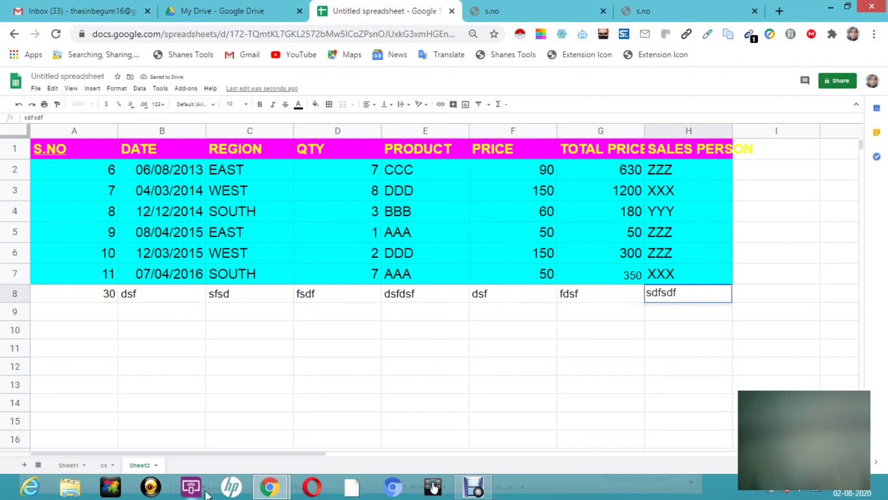
mouse_move(269, 486)
click(108, 385)
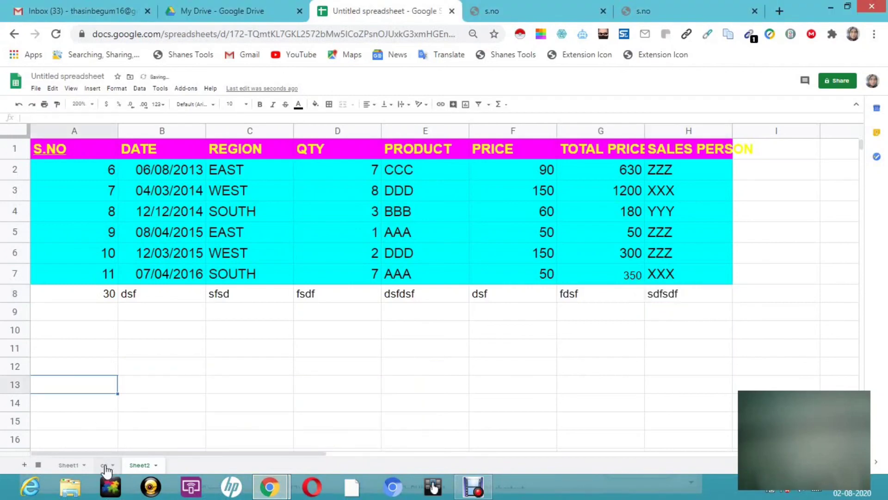
click(105, 465)
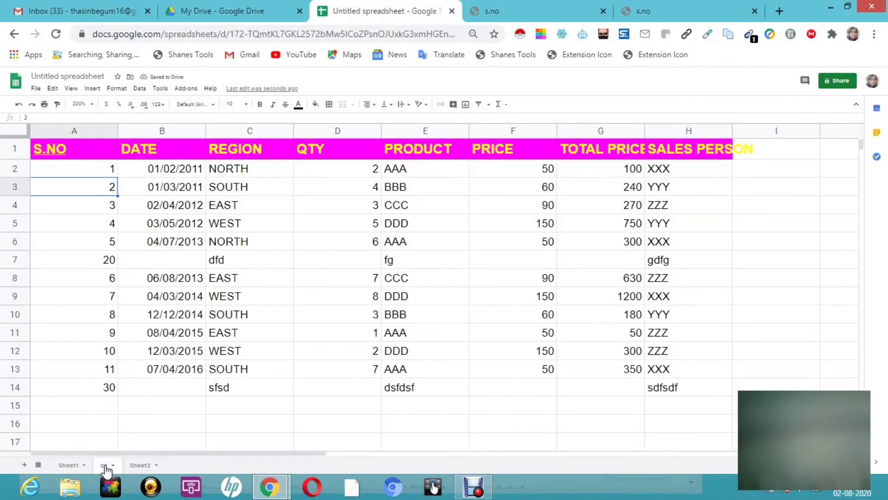